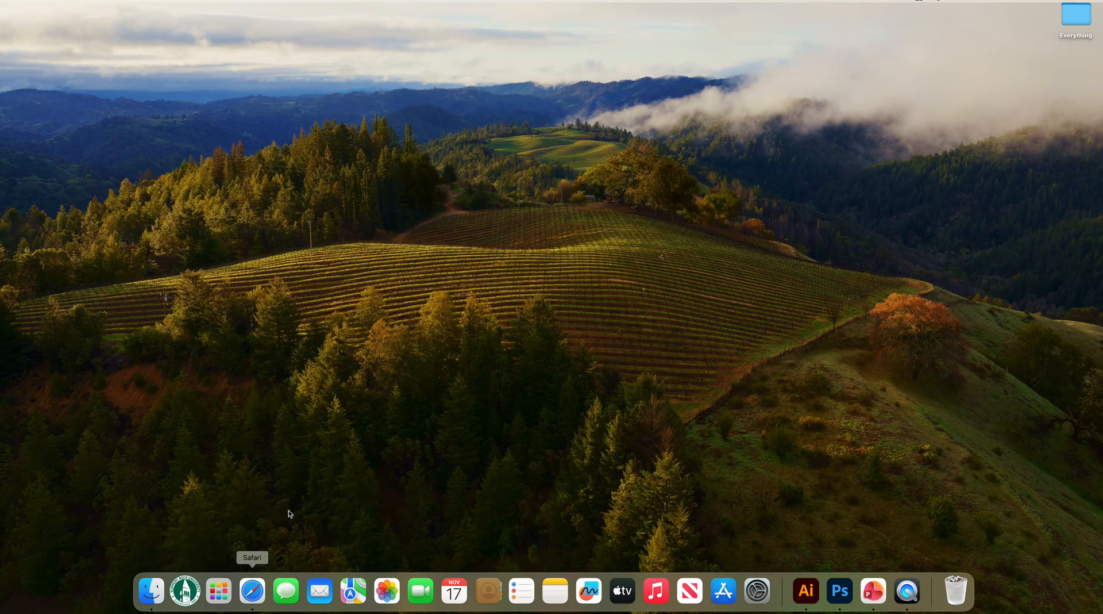
Find Lightroom among the installed applications and open Adobe Lightroom
{"action": "left_click", "coordinate": [220, 592]}
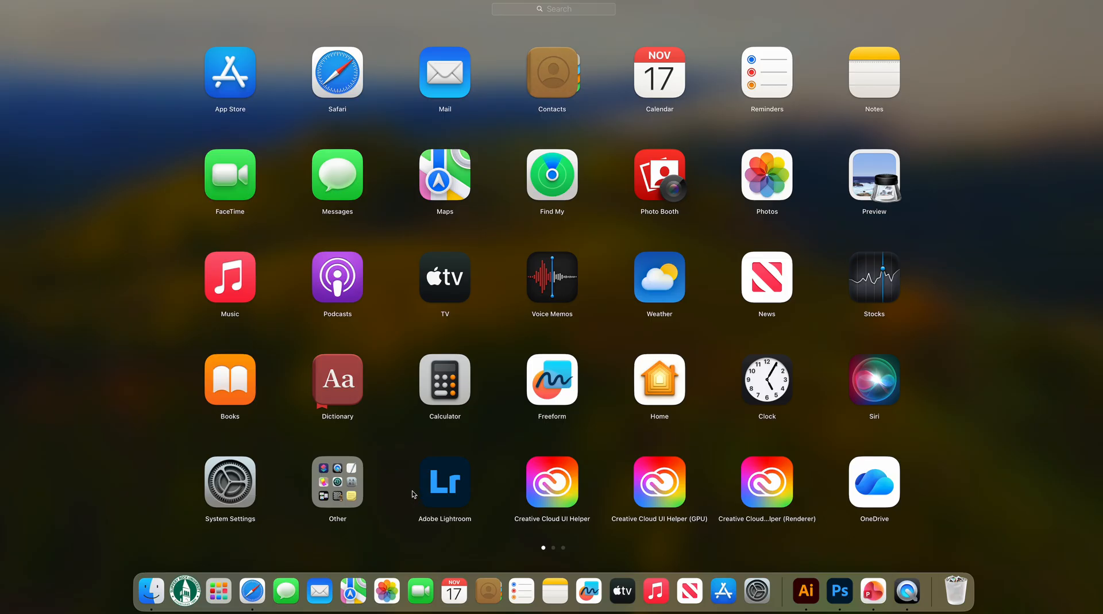
{"action": "left_click", "coordinate": [590, 10]}
{"action": "type", "text": "lightroom"}
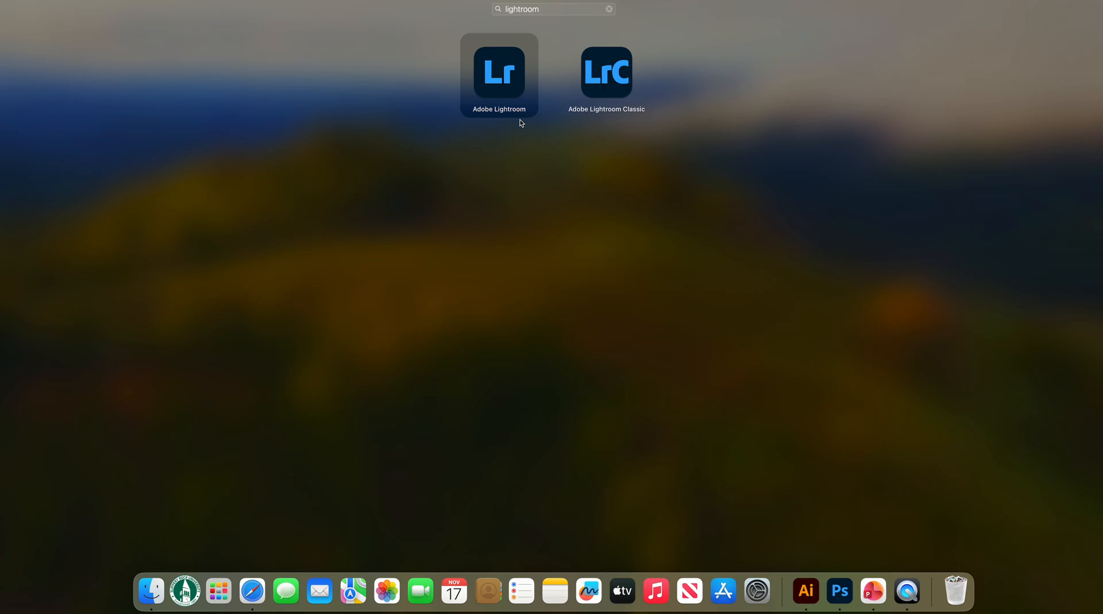
{"action": "left_click", "coordinate": [498, 80]}
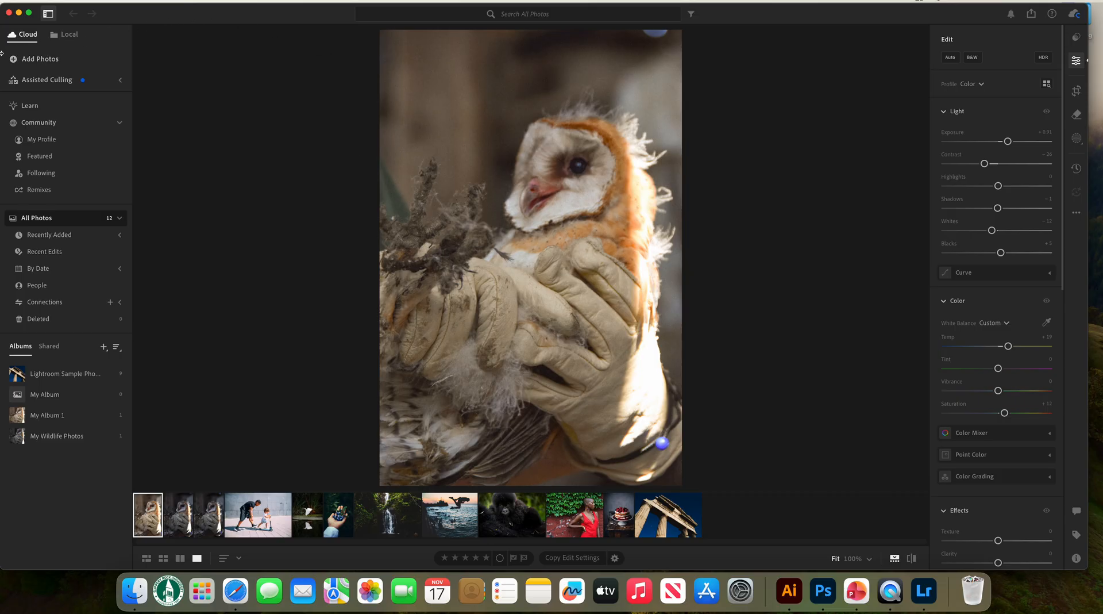
Choose the photo "DSC_0546 copy" from the Everything folder on the Desktop and bring it up for import review
{"action": "left_click", "coordinate": [43, 62]}
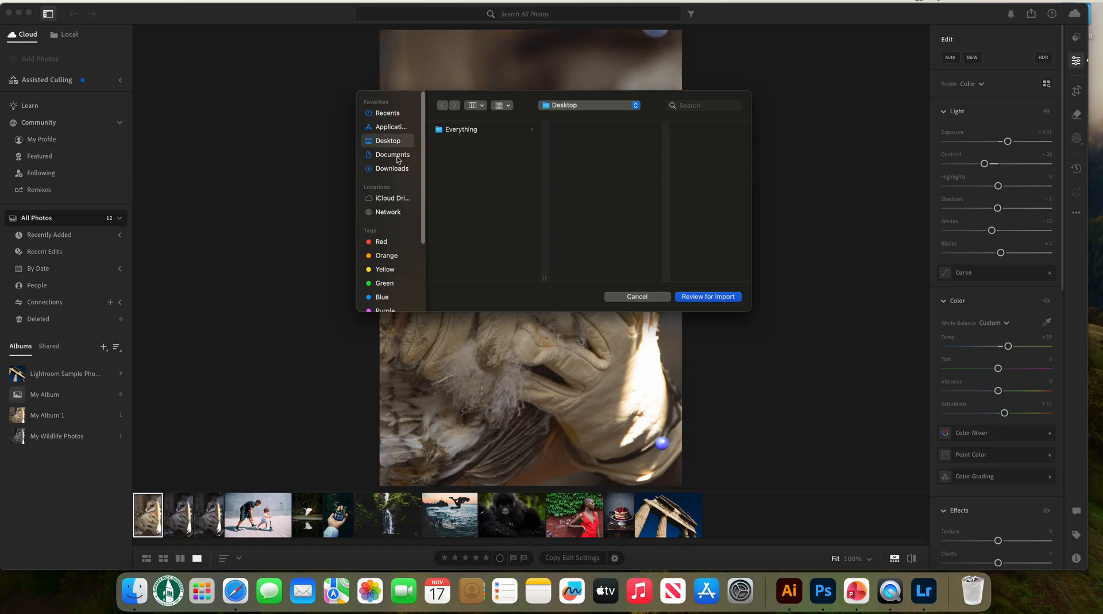
{"action": "left_click", "coordinate": [397, 157]}
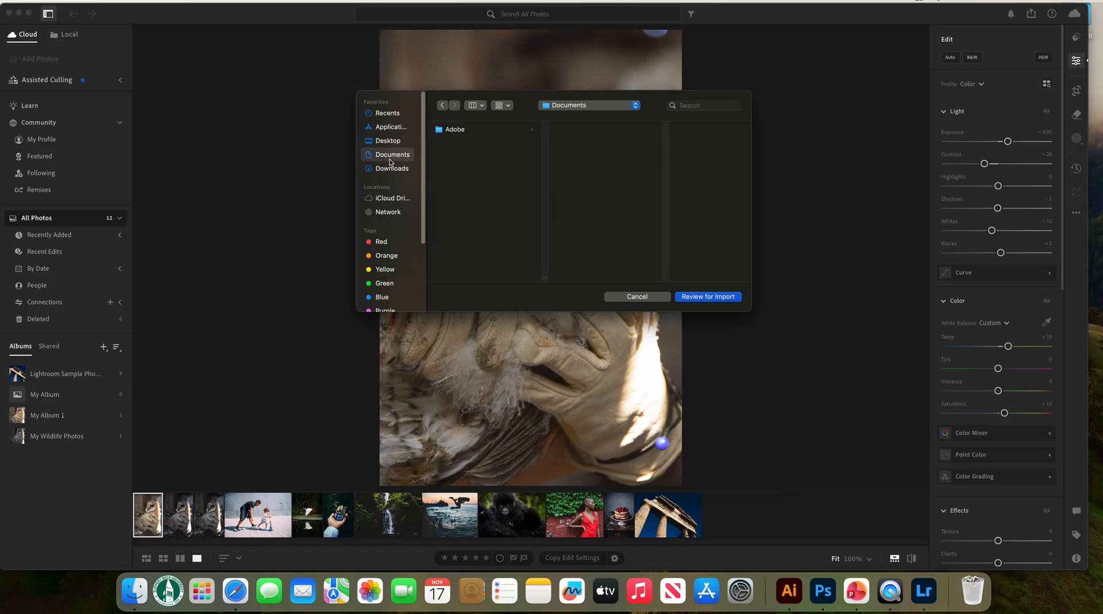
{"action": "left_click", "coordinate": [393, 169]}
{"action": "scroll", "coordinate": [451, 226], "scroll_direction": "down", "scroll_amount": 5}
{"action": "scroll", "coordinate": [451, 226], "scroll_direction": "down", "scroll_amount": 3}
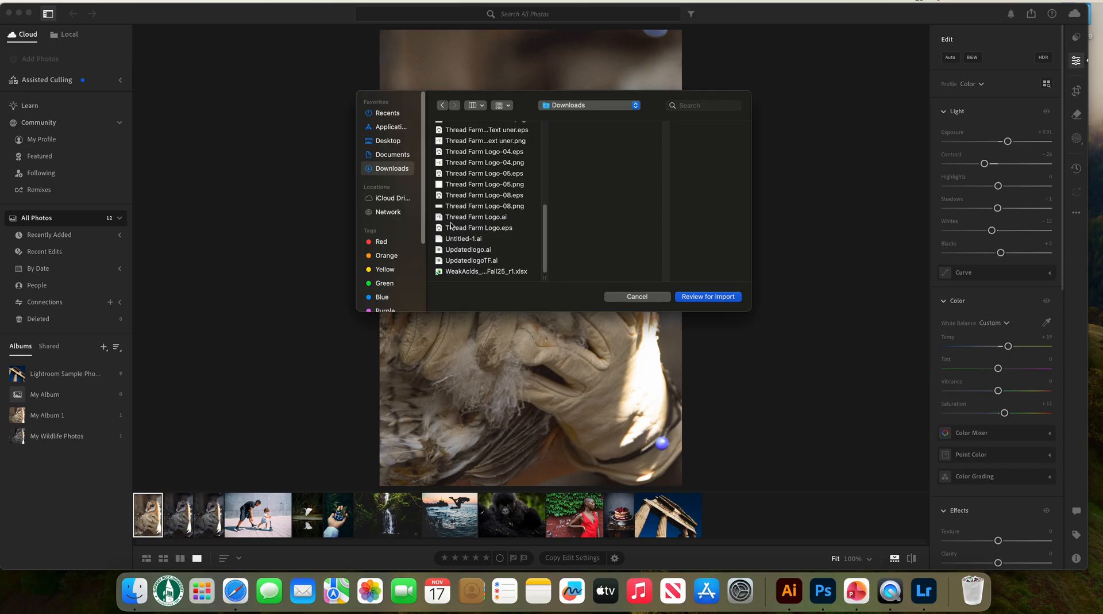
{"action": "scroll", "coordinate": [470, 223], "scroll_direction": "up", "scroll_amount": 8}
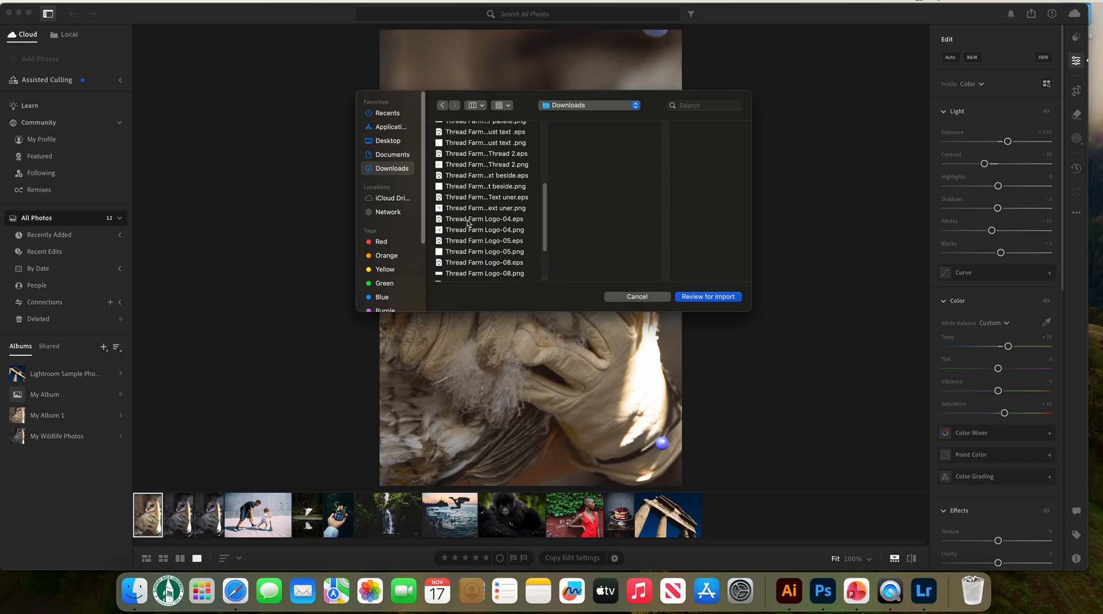
{"action": "scroll", "coordinate": [467, 222], "scroll_direction": "up", "scroll_amount": 6}
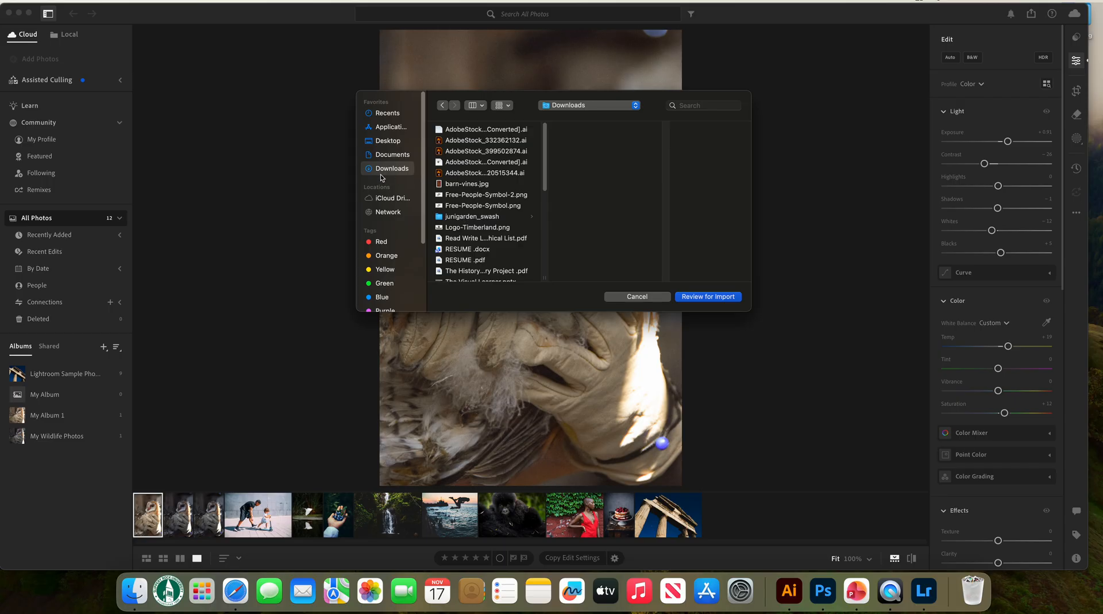
{"action": "left_click", "coordinate": [392, 141]}
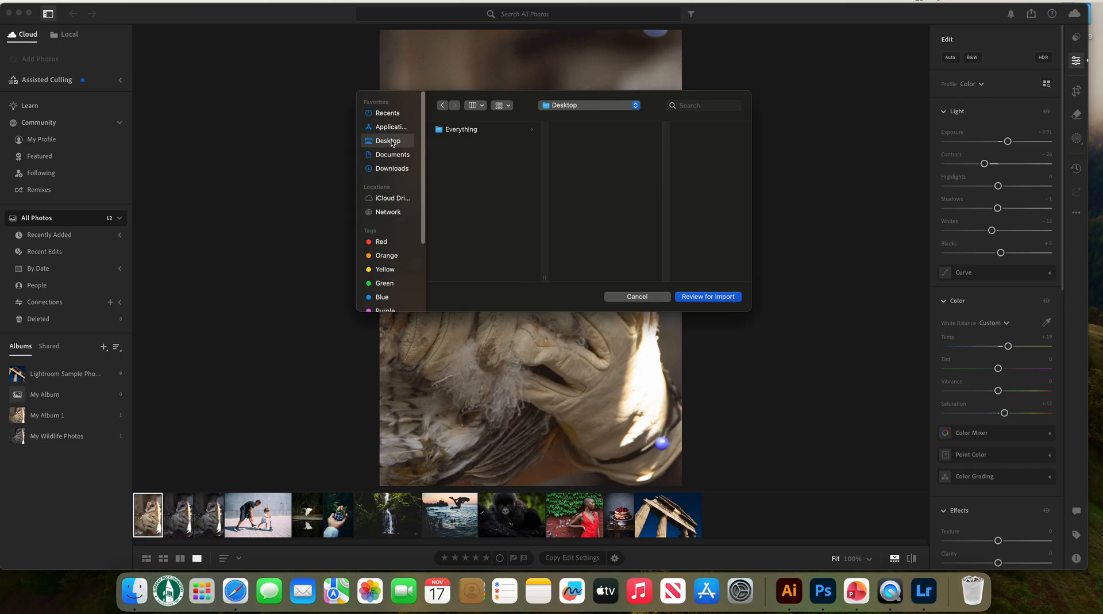
{"action": "left_click", "coordinate": [464, 132]}
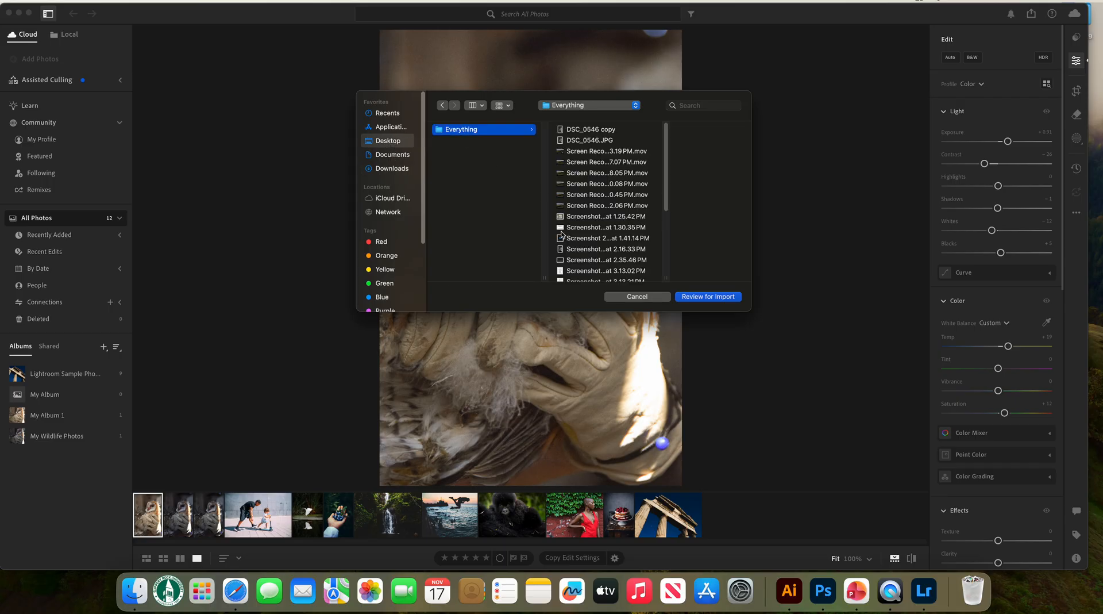
{"action": "left_click", "coordinate": [613, 131]}
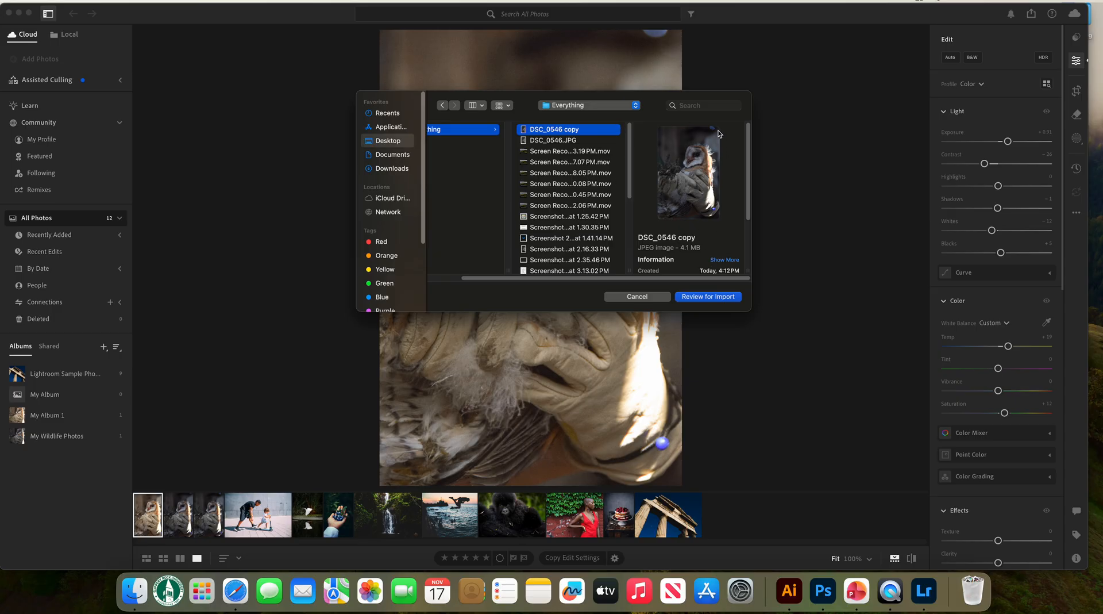
{"action": "left_click", "coordinate": [710, 298]}
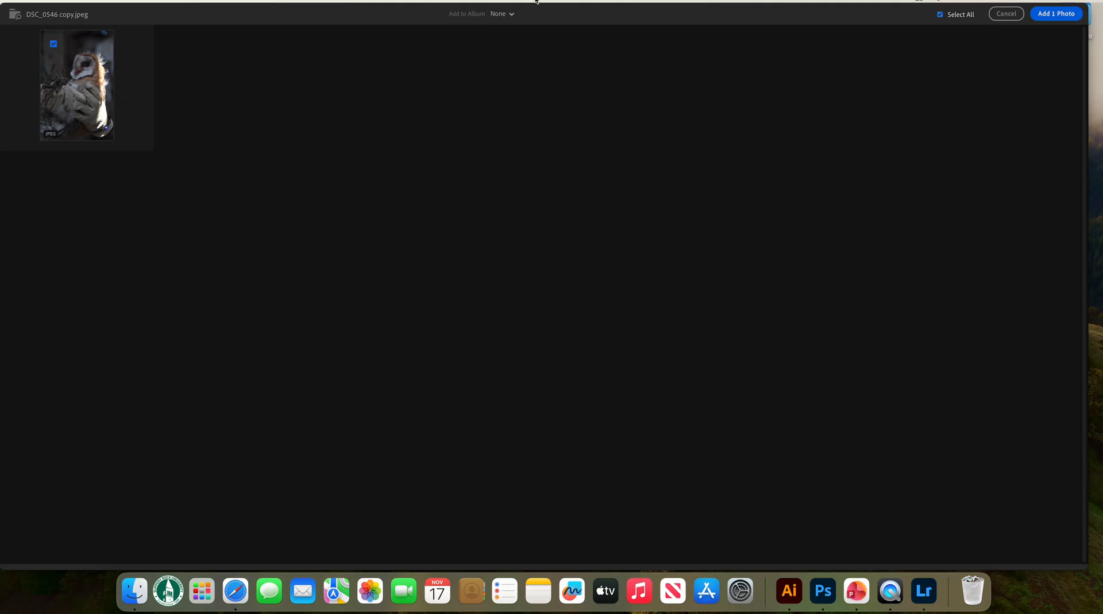
Create a new album named "My Album 2" for the import and add the selected owl photo to it
{"action": "left_click", "coordinate": [504, 17]}
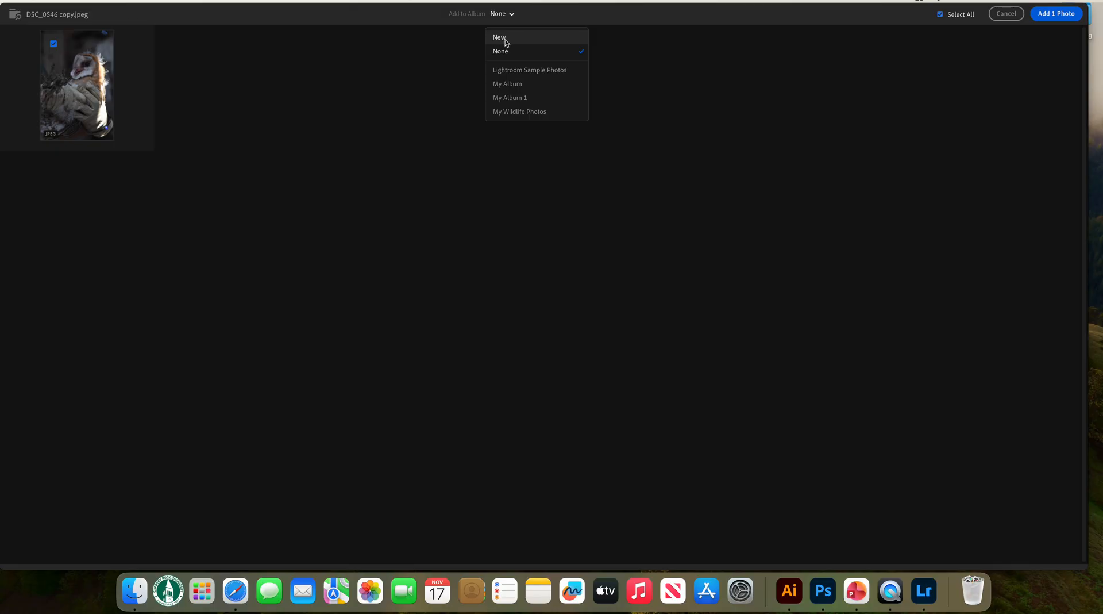
{"action": "left_click", "coordinate": [501, 38]}
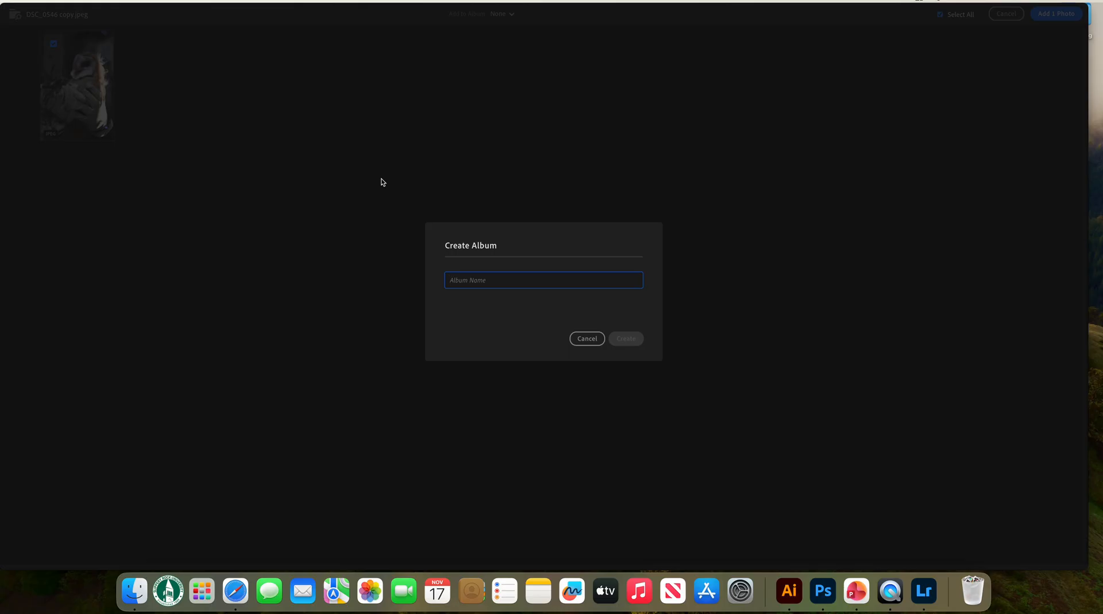
{"action": "type", "text": "My Alu"}
{"action": "type", "text": "um "}
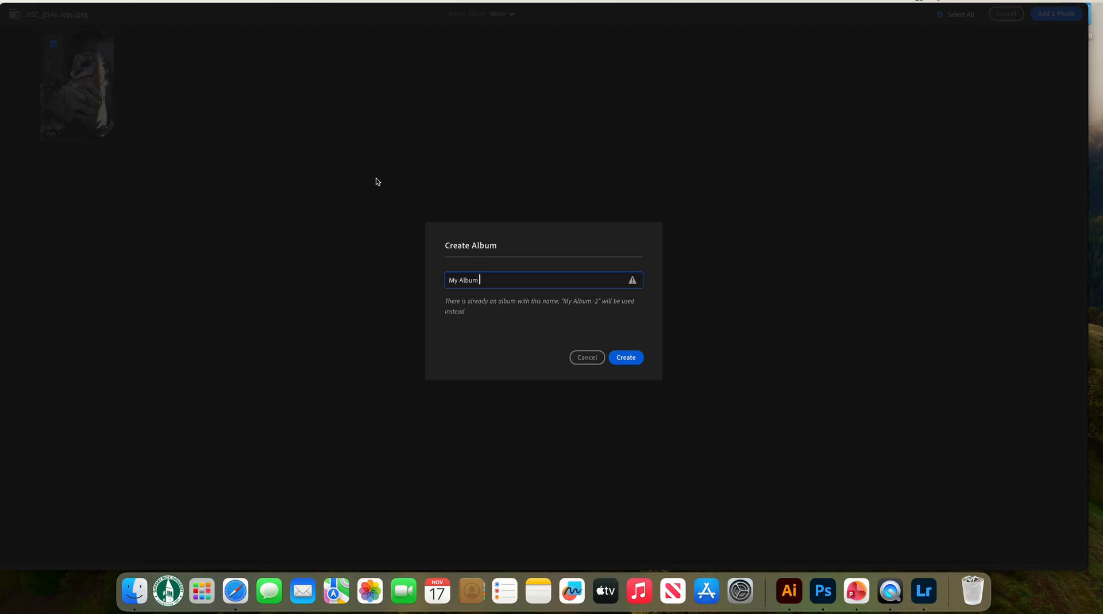
{"action": "type", "text": "2"}
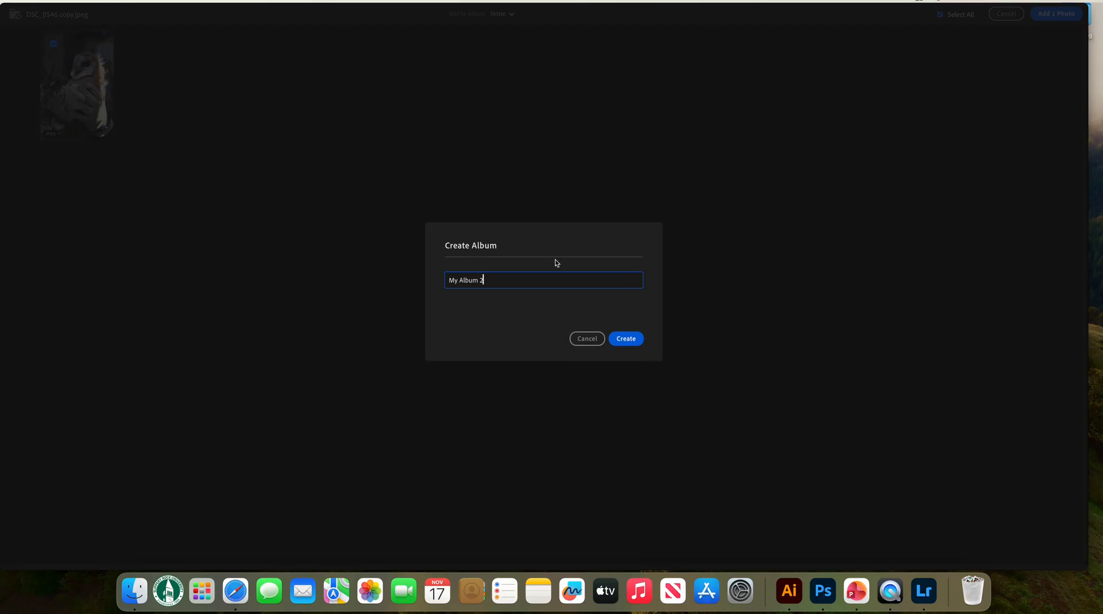
{"action": "left_click", "coordinate": [632, 342]}
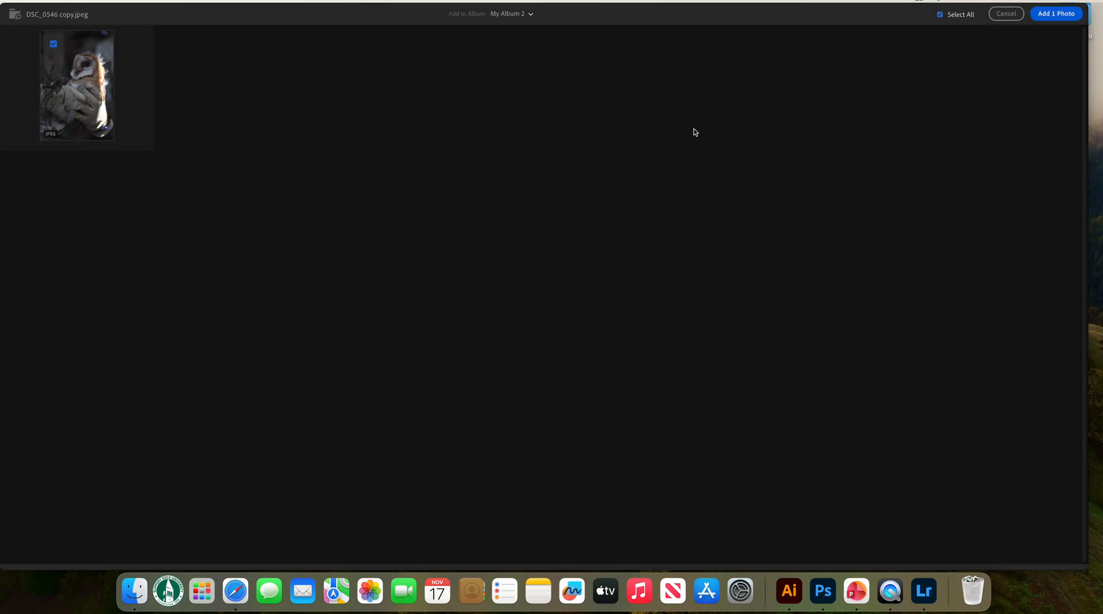
{"action": "left_click", "coordinate": [1062, 18]}
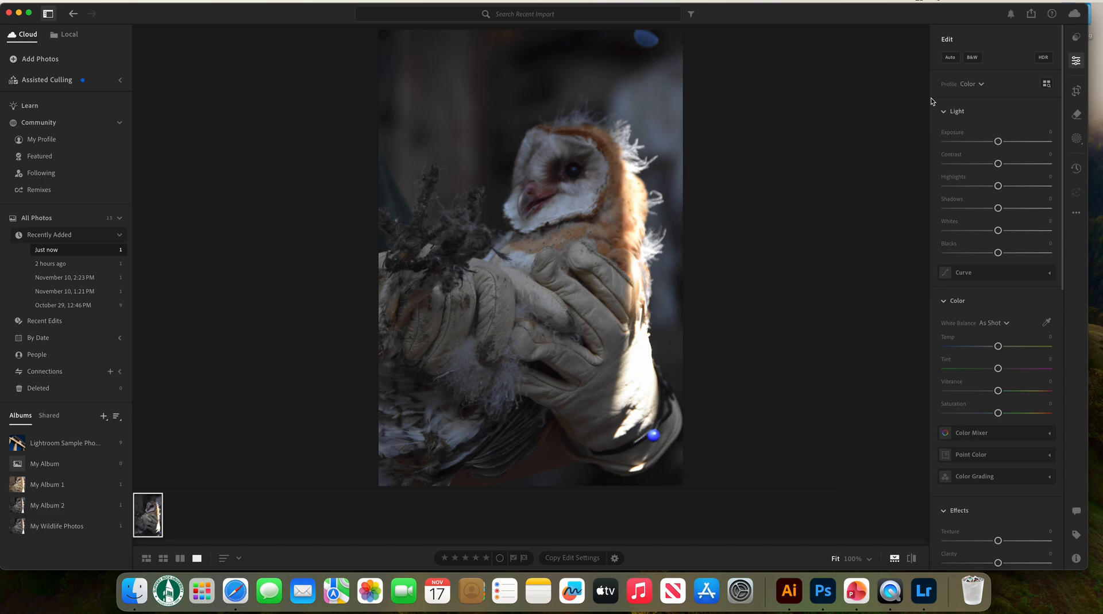
Brighten the owl photo by setting Exposure to +0.73 and Contrast to +4
{"action": "scroll", "coordinate": [968, 348], "scroll_direction": "down", "scroll_amount": 5}
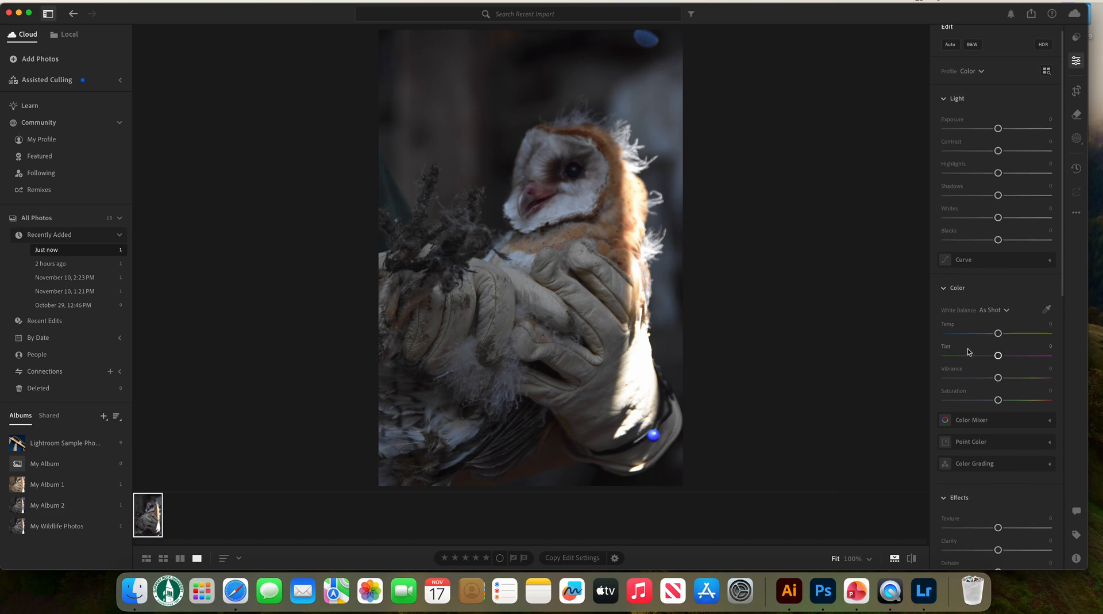
{"action": "scroll", "coordinate": [968, 433], "scroll_direction": "down", "scroll_amount": 10}
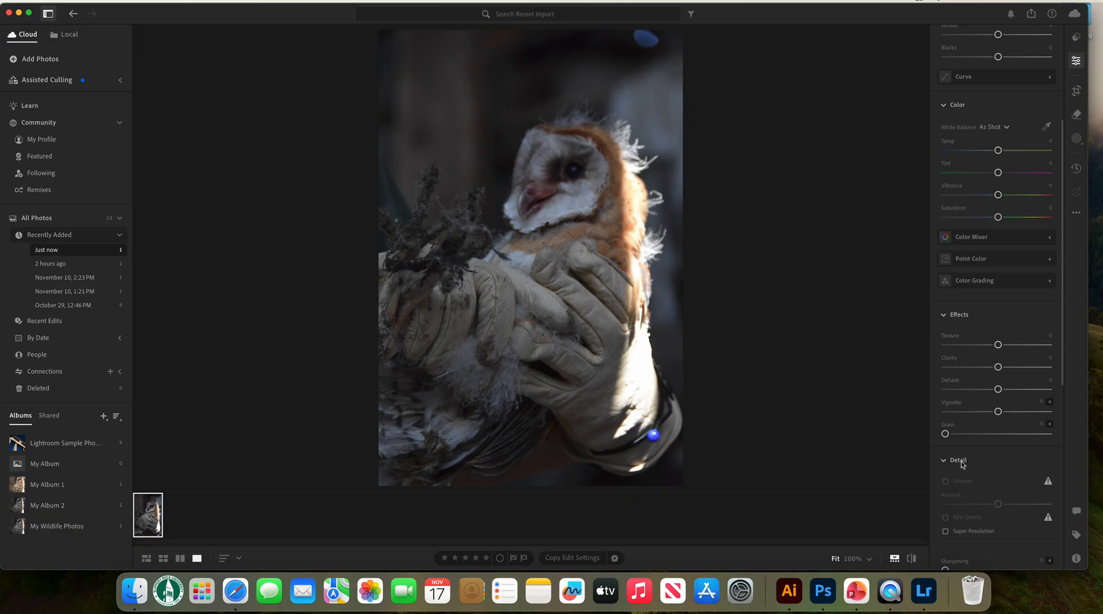
{"action": "scroll", "coordinate": [993, 402], "scroll_direction": "down", "scroll_amount": 12}
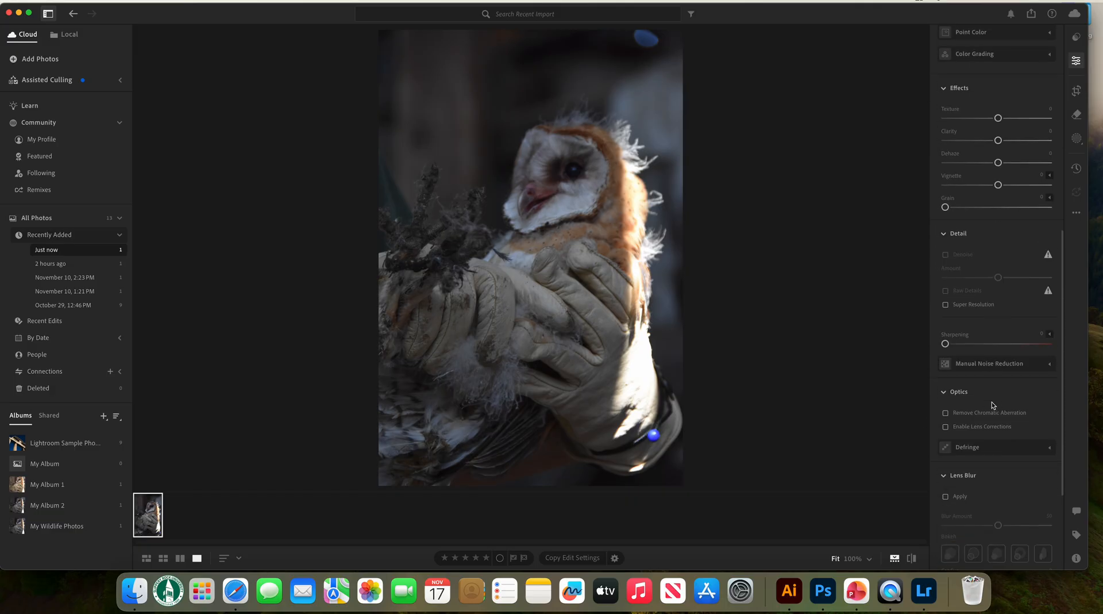
{"action": "scroll", "coordinate": [970, 386], "scroll_direction": "up", "scroll_amount": 12}
{"action": "scroll", "coordinate": [970, 385], "scroll_direction": "up", "scroll_amount": 15}
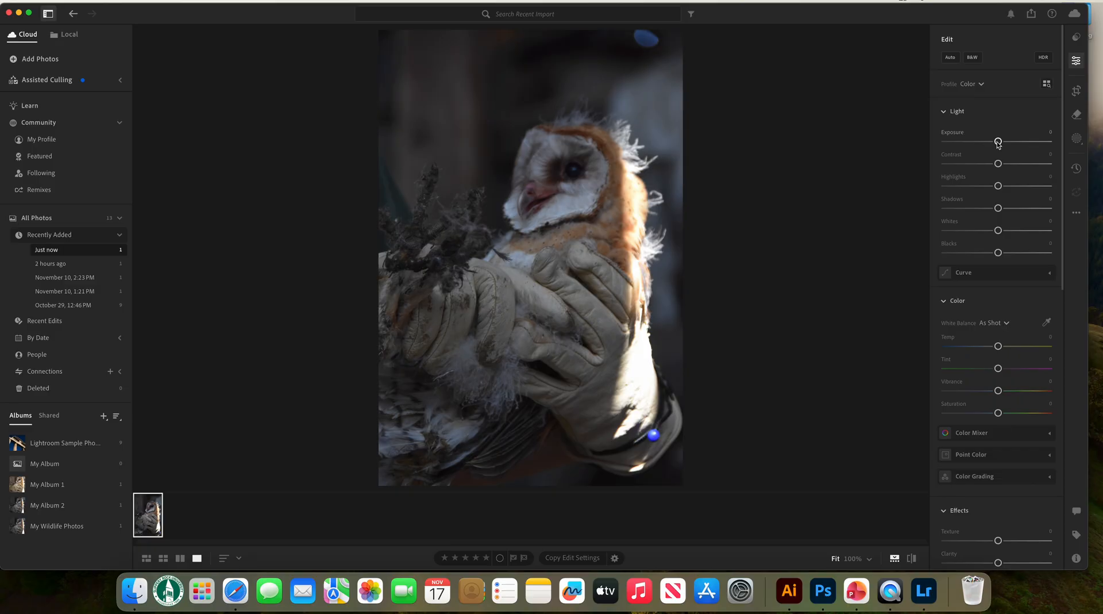
{"action": "left_click_drag", "start_coordinate": [999, 142], "coordinate": [1006, 142]}
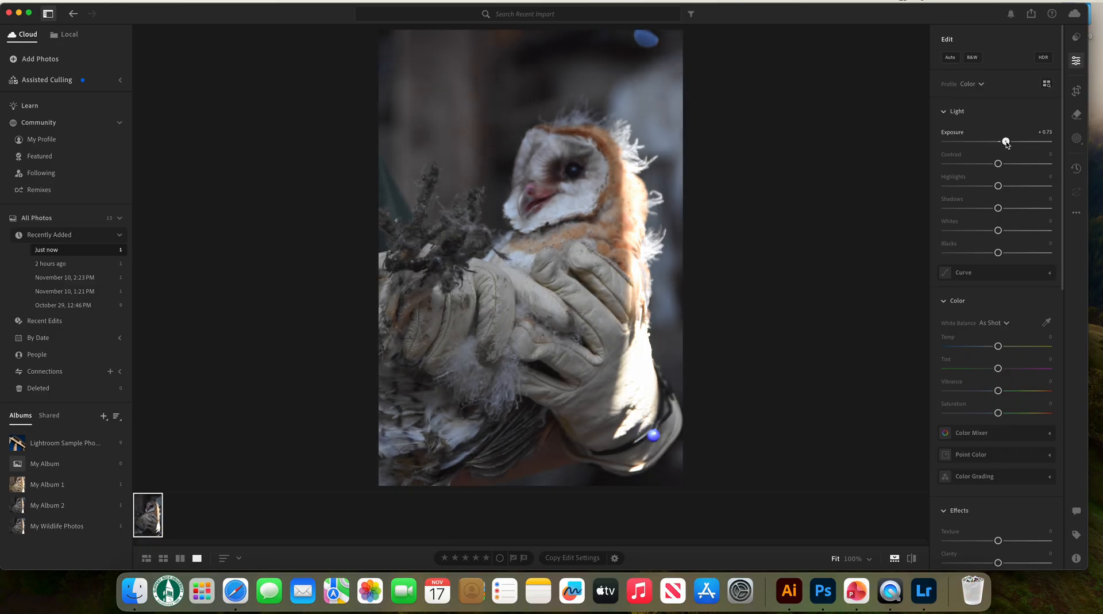
{"action": "left_click_drag", "start_coordinate": [998, 164], "coordinate": [1003, 166]}
Warm the photo's colors by setting Temp to +14 and Saturation to +4
{"action": "scroll", "coordinate": [968, 225], "scroll_direction": "down", "scroll_amount": 3}
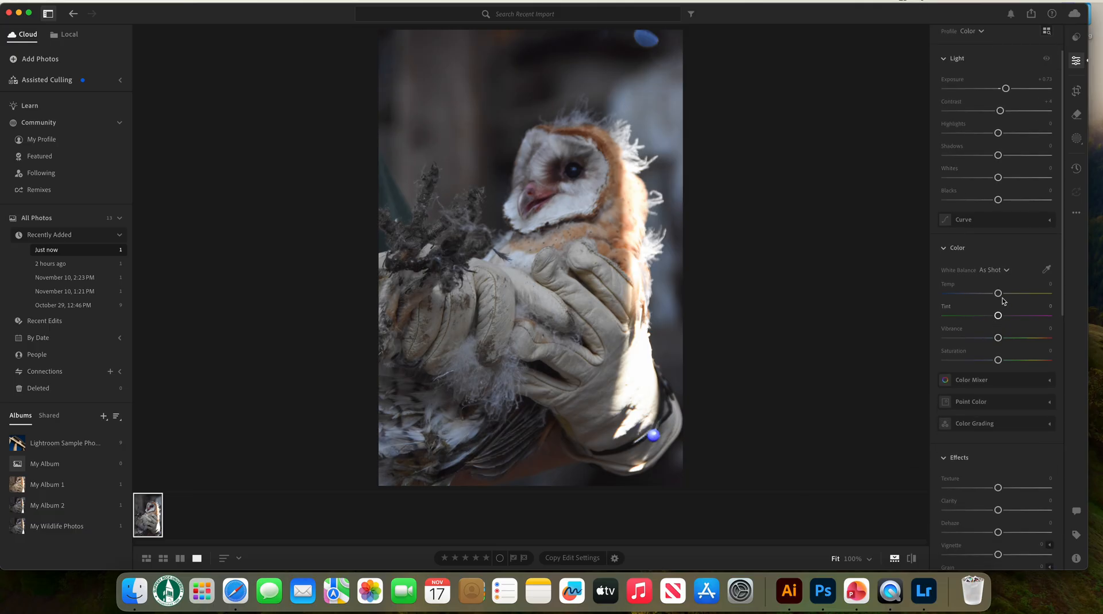
{"action": "left_click_drag", "start_coordinate": [1000, 295], "coordinate": [1008, 296]}
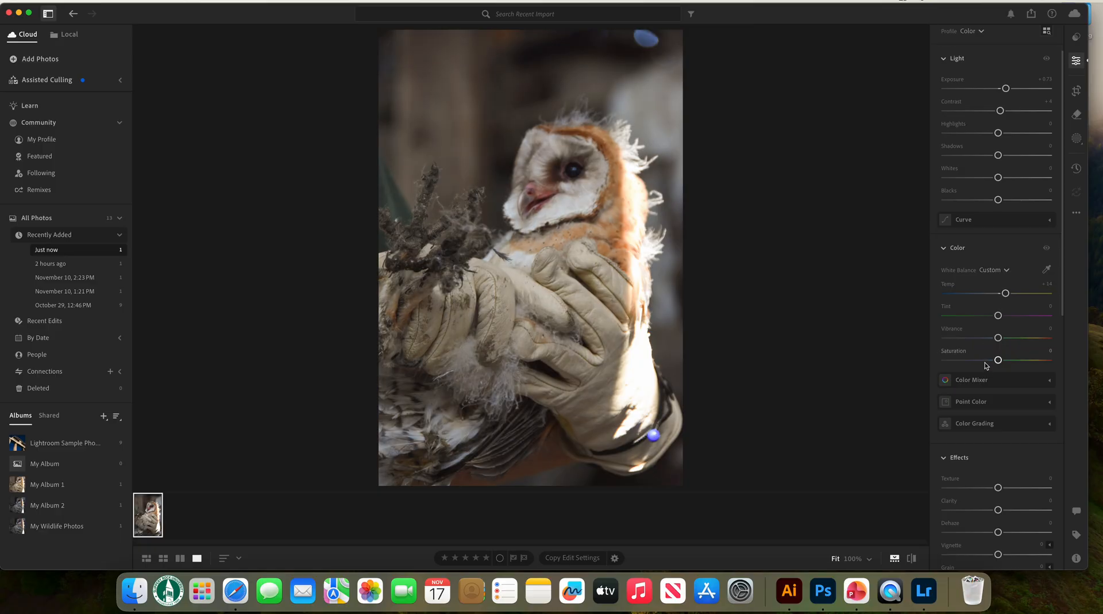
{"action": "left_click_drag", "start_coordinate": [1002, 362], "coordinate": [1006, 362]}
{"action": "scroll", "coordinate": [985, 354], "scroll_direction": "down", "scroll_amount": 3}
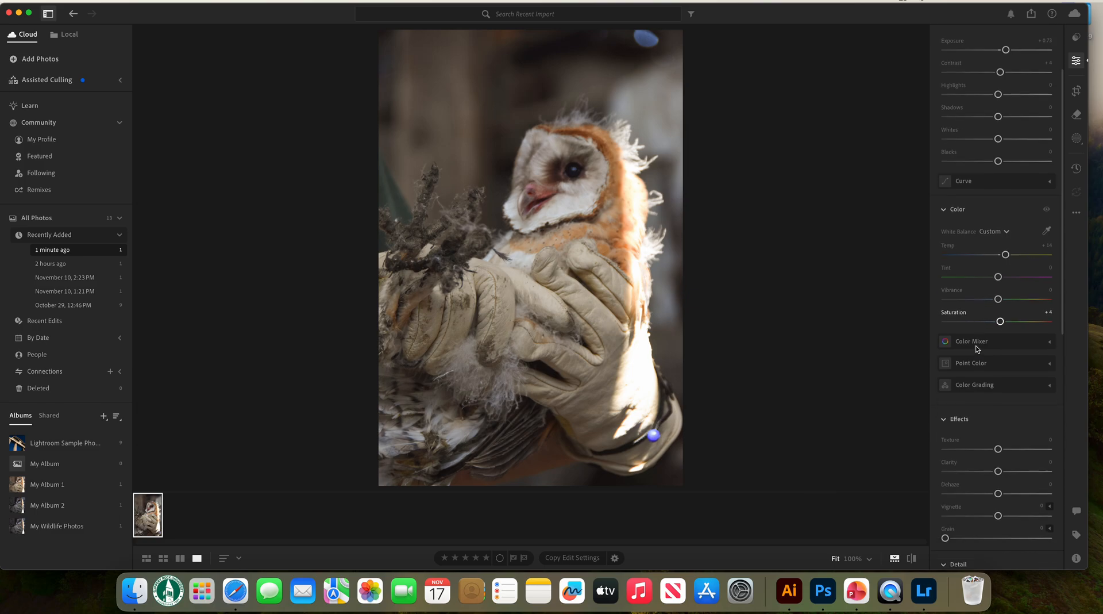
Add Grain of about 31 to the owl photo in the effects settings
{"action": "scroll", "coordinate": [1005, 342], "scroll_direction": "up", "scroll_amount": 2}
{"action": "scroll", "coordinate": [1000, 265], "scroll_direction": "up", "scroll_amount": 3}
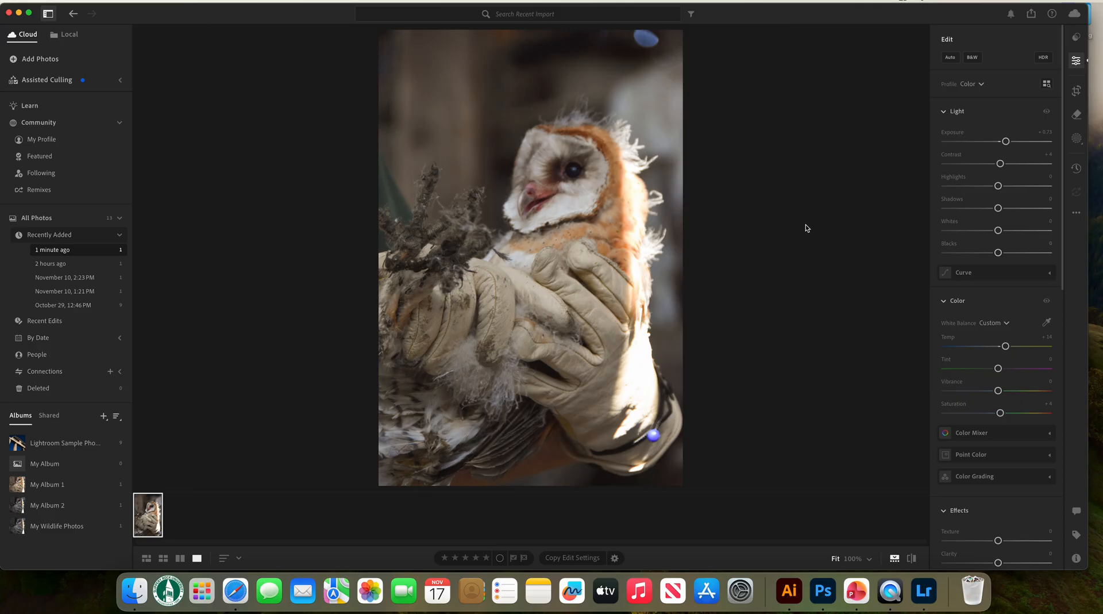
{"action": "scroll", "coordinate": [977, 304], "scroll_direction": "down", "scroll_amount": 9}
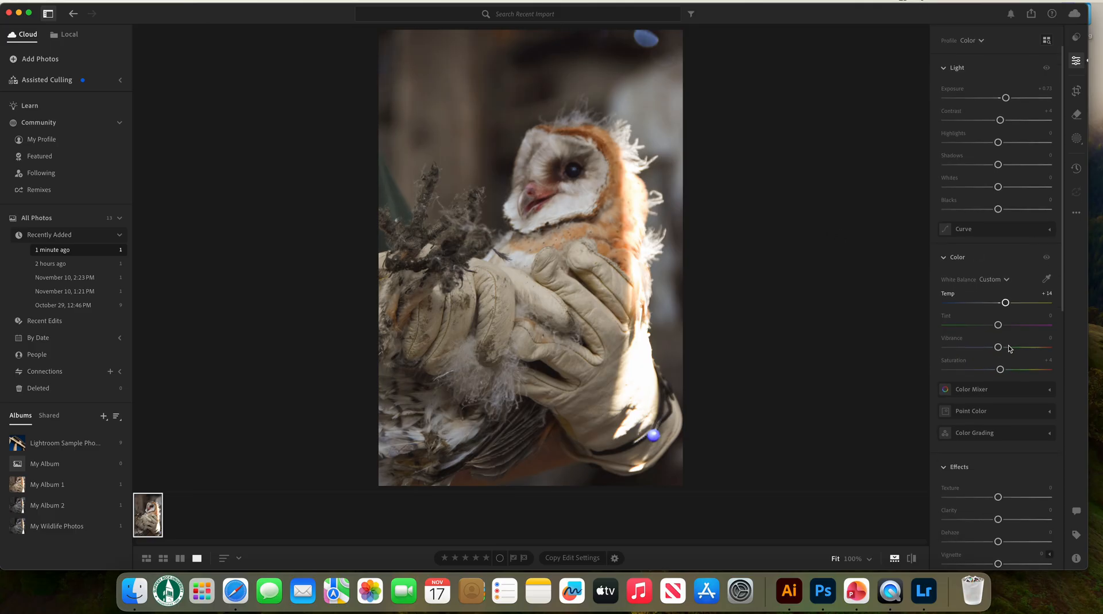
{"action": "left_click_drag", "start_coordinate": [945, 426], "coordinate": [978, 430]}
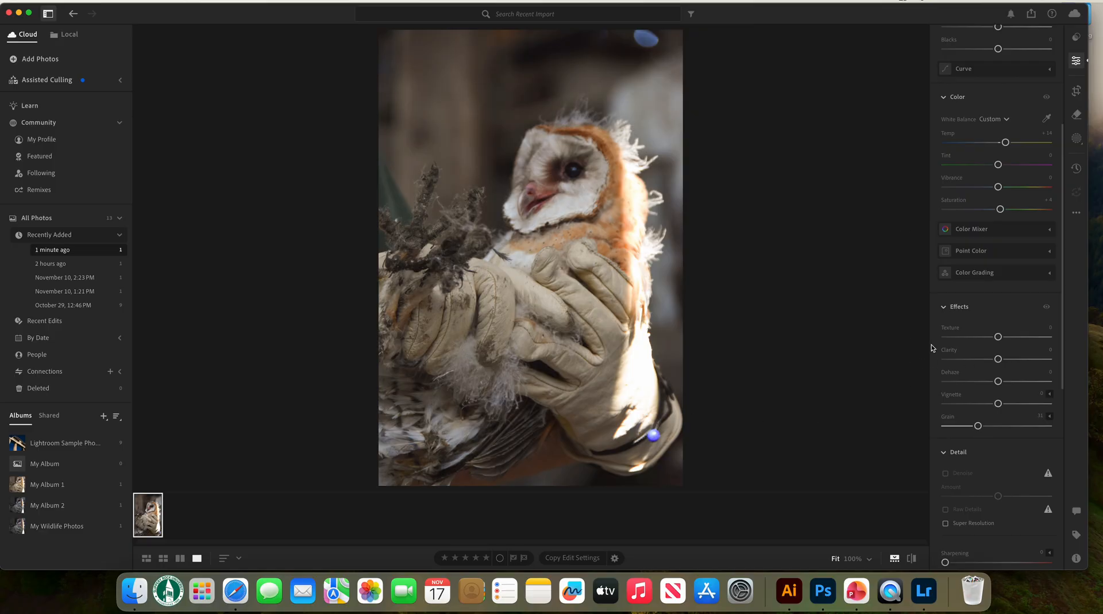
Browse the available presets, viewing the recommended suggestions by style such as Subtle and the premium preset categories
{"action": "scroll", "coordinate": [954, 345], "scroll_direction": "up", "scroll_amount": 6}
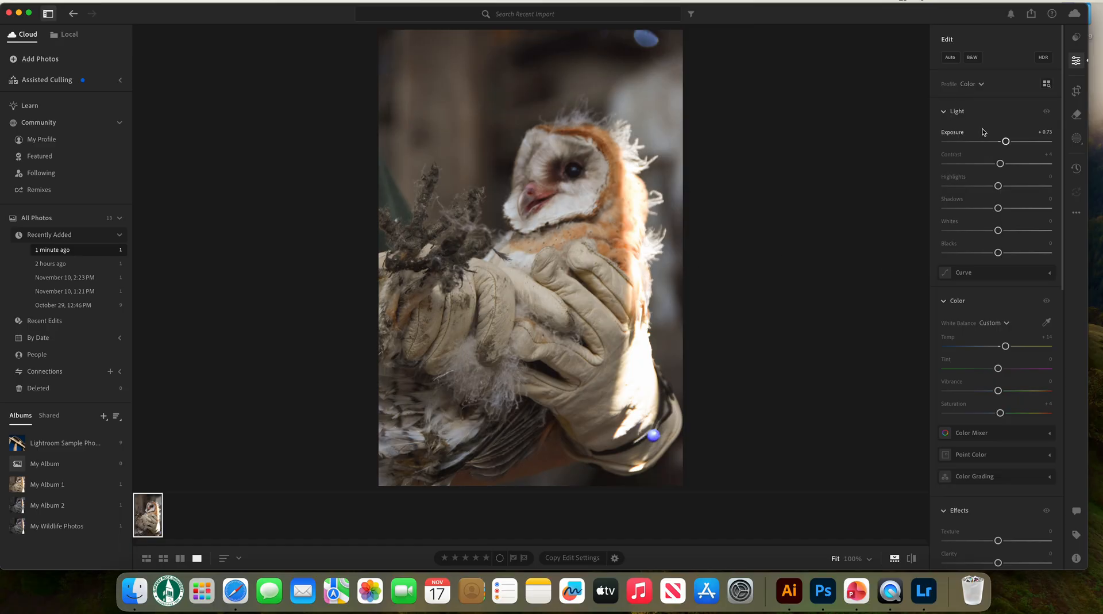
{"action": "left_click", "coordinate": [1076, 38]}
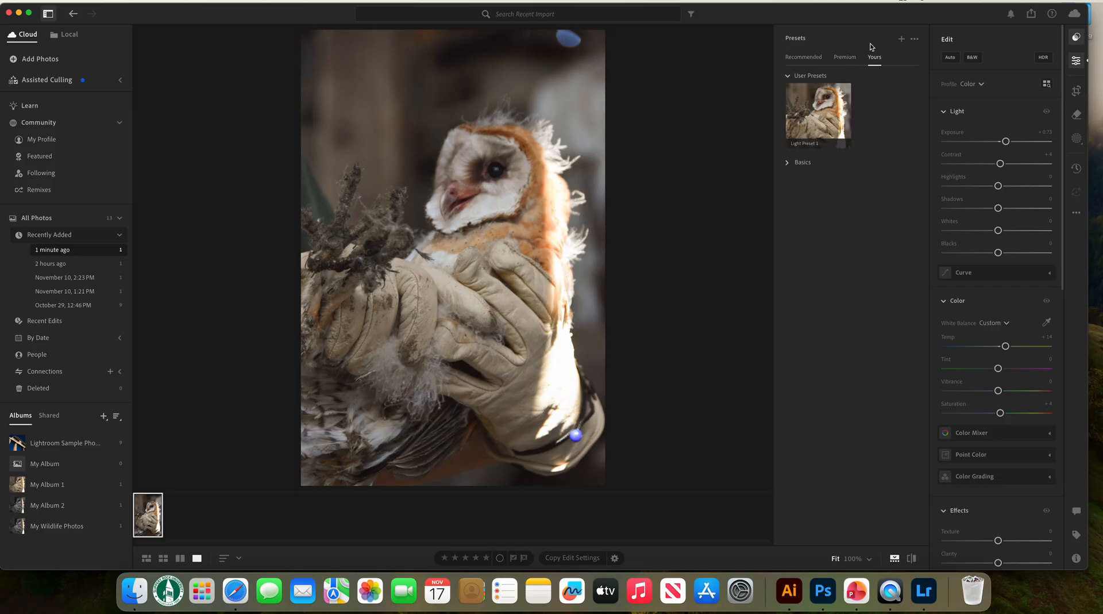
{"action": "left_click", "coordinate": [807, 57]}
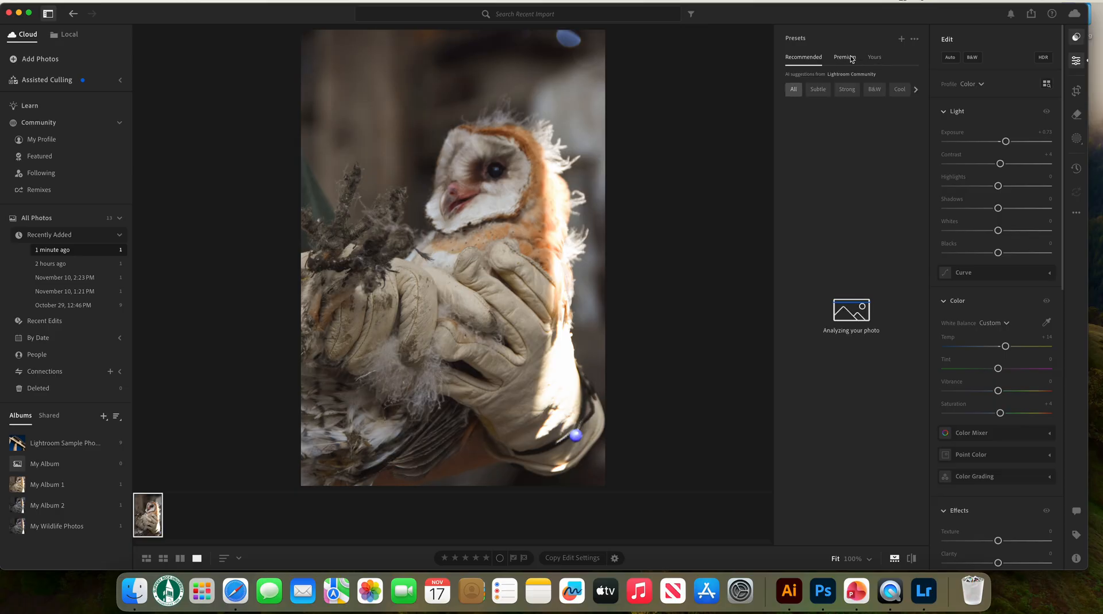
{"action": "left_click", "coordinate": [818, 89]}
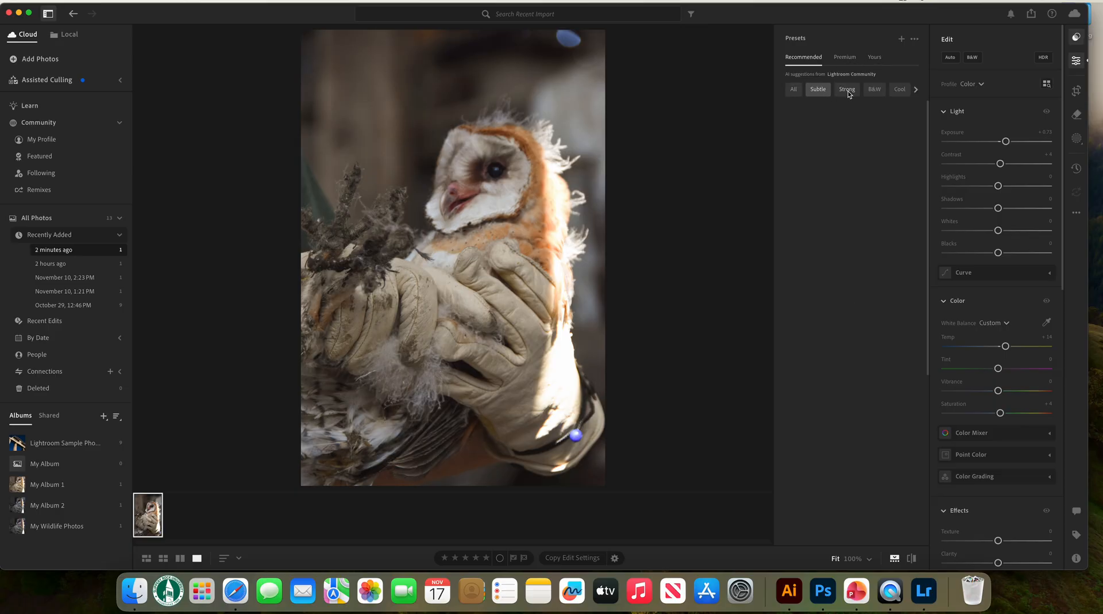
{"action": "left_click", "coordinate": [848, 90]}
{"action": "left_click", "coordinate": [894, 93]}
{"action": "left_click", "coordinate": [800, 92]}
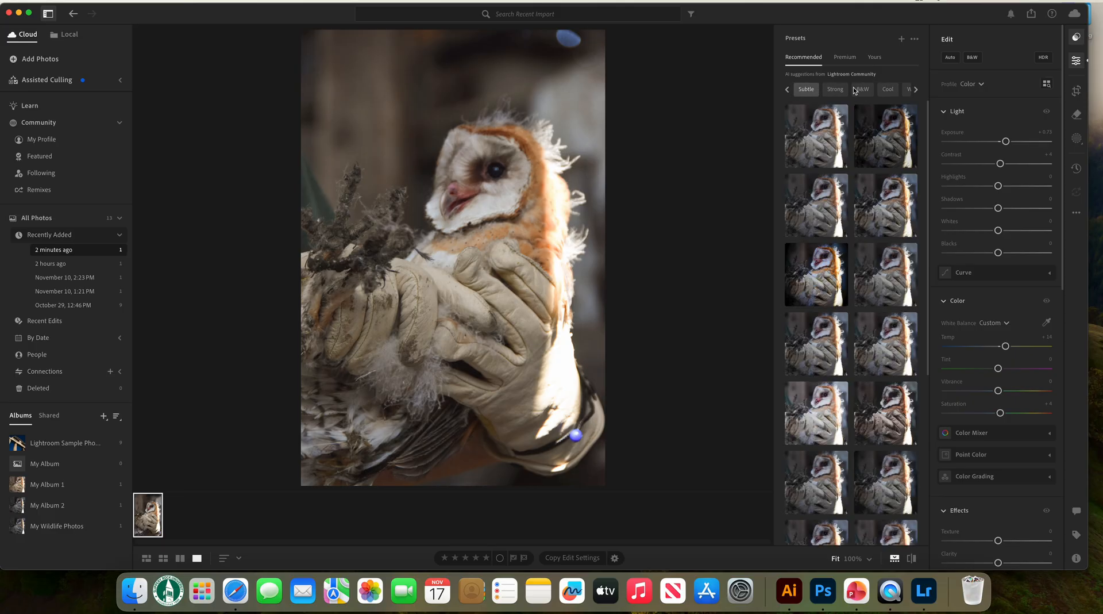
{"action": "left_click", "coordinate": [855, 59]}
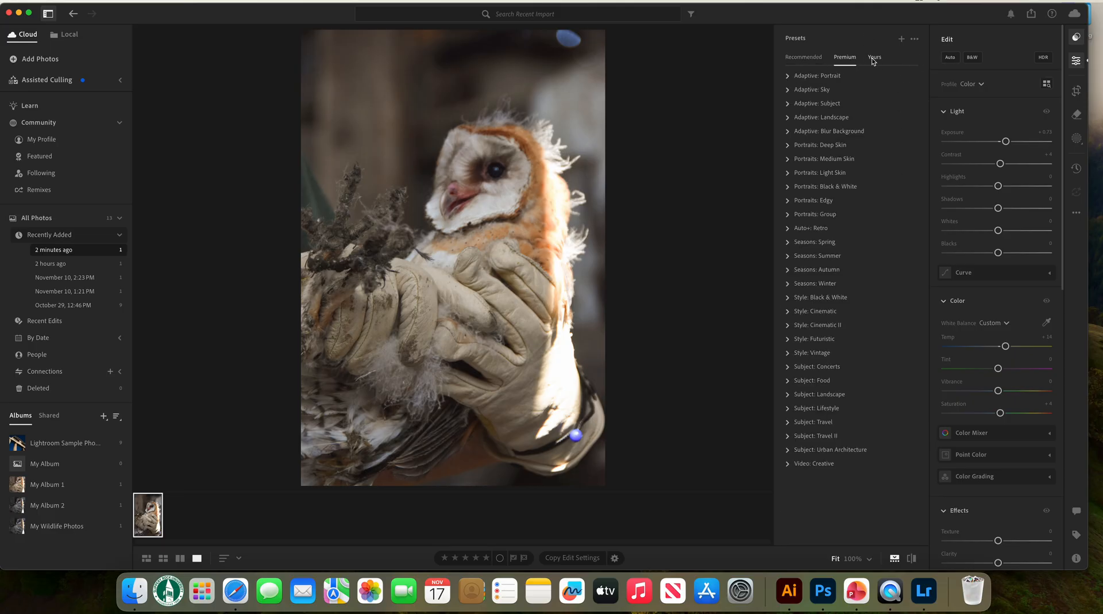
Save the owl photo's current edit settings as a new preset named Light Preset 2 in the User Presets group
{"action": "left_click", "coordinate": [876, 58]}
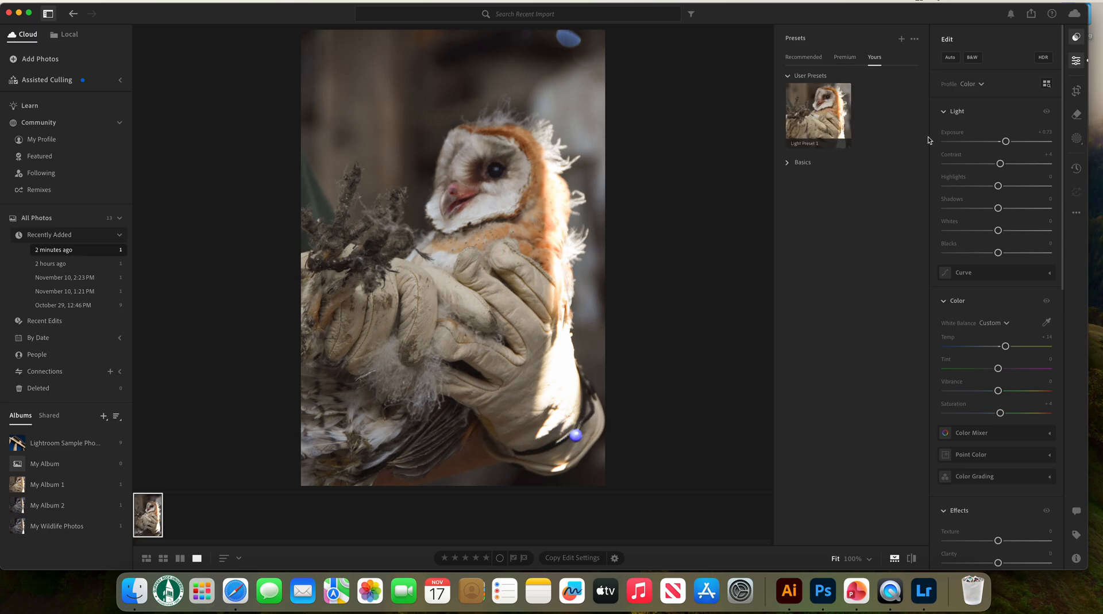
{"action": "left_click", "coordinate": [846, 89]}
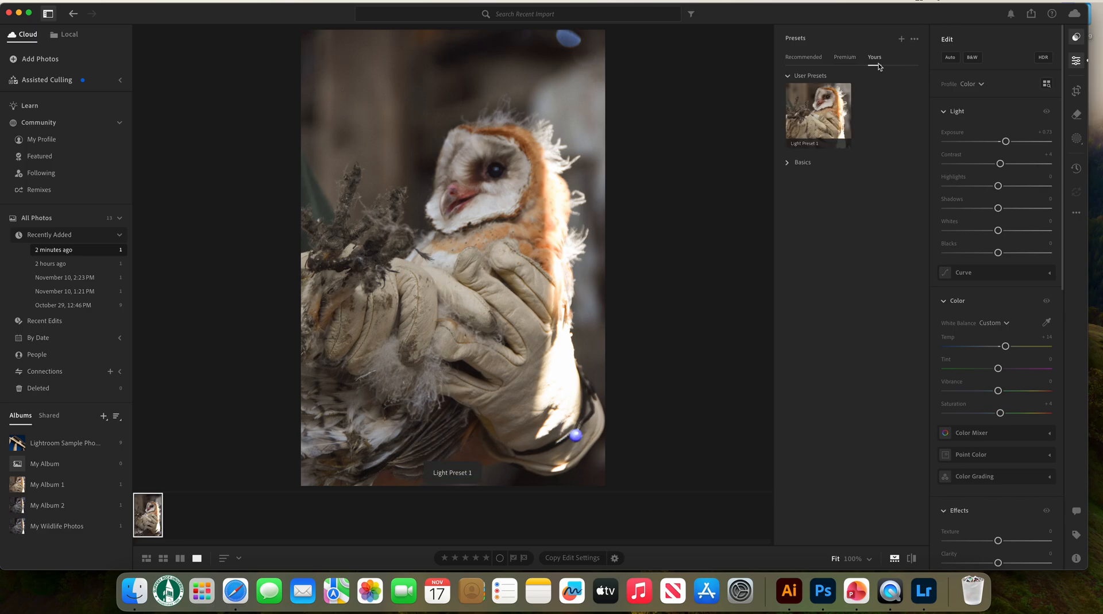
{"action": "left_click", "coordinate": [903, 40]}
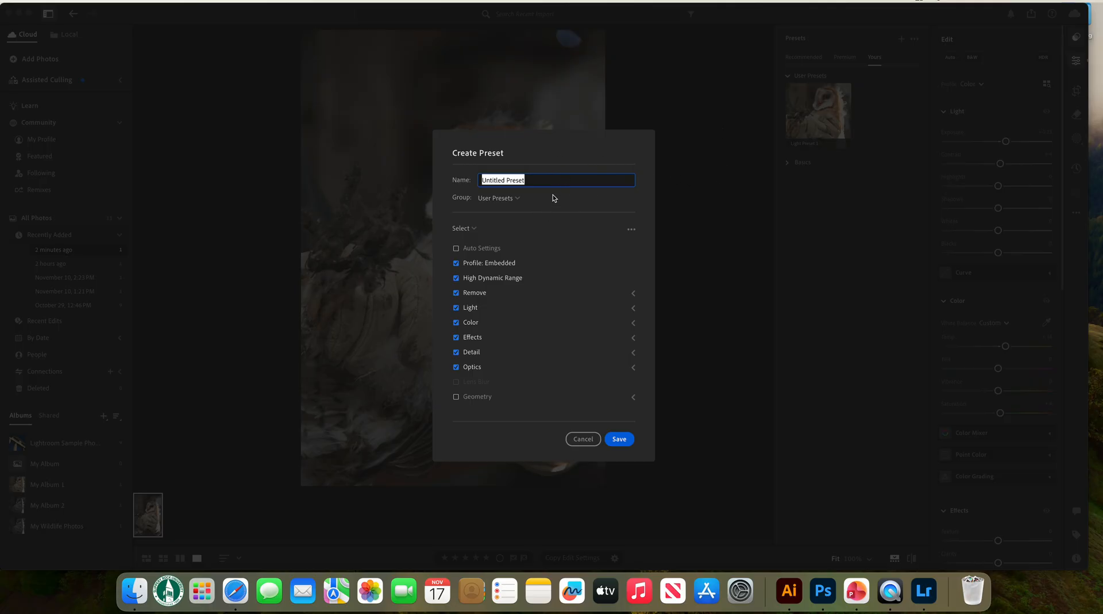
{"action": "key", "text": "BackSpace"}
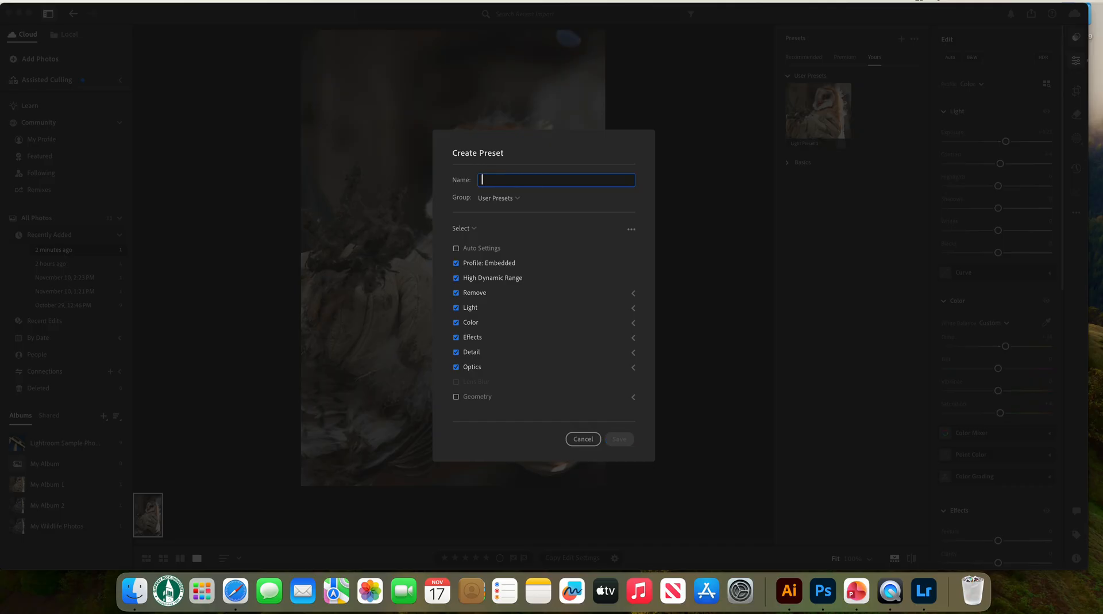
{"action": "type", "text": "Light Preset 2"}
{"action": "left_click", "coordinate": [628, 441]}
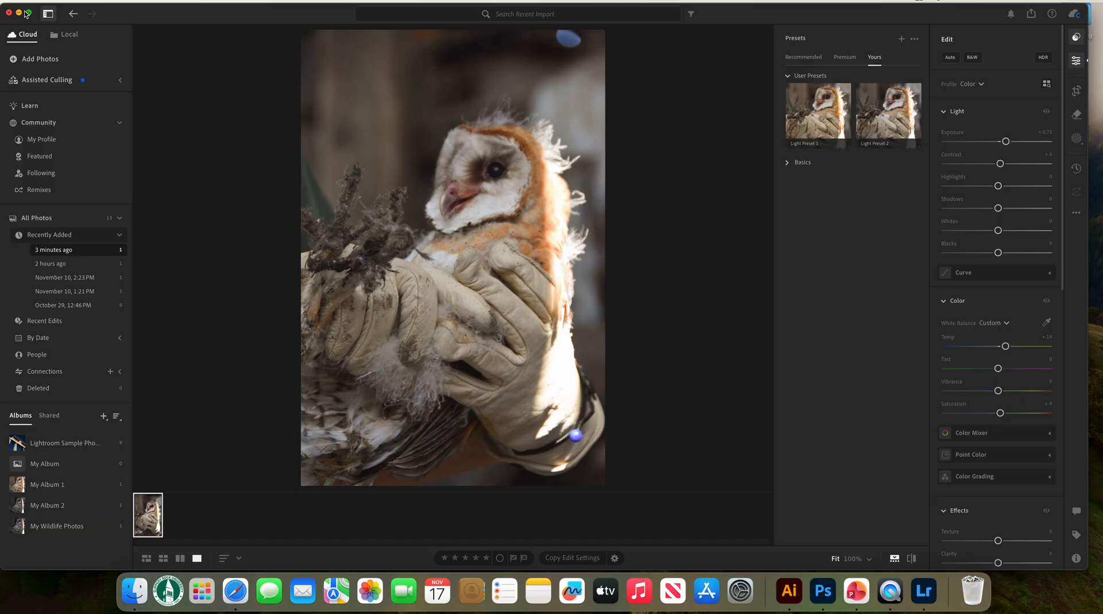
Apply Light Preset 2 to the flying white bird photo from All Photos and adjust its Exposure to about -0.02 and Contrast to about +8
{"action": "left_click", "coordinate": [73, 13]}
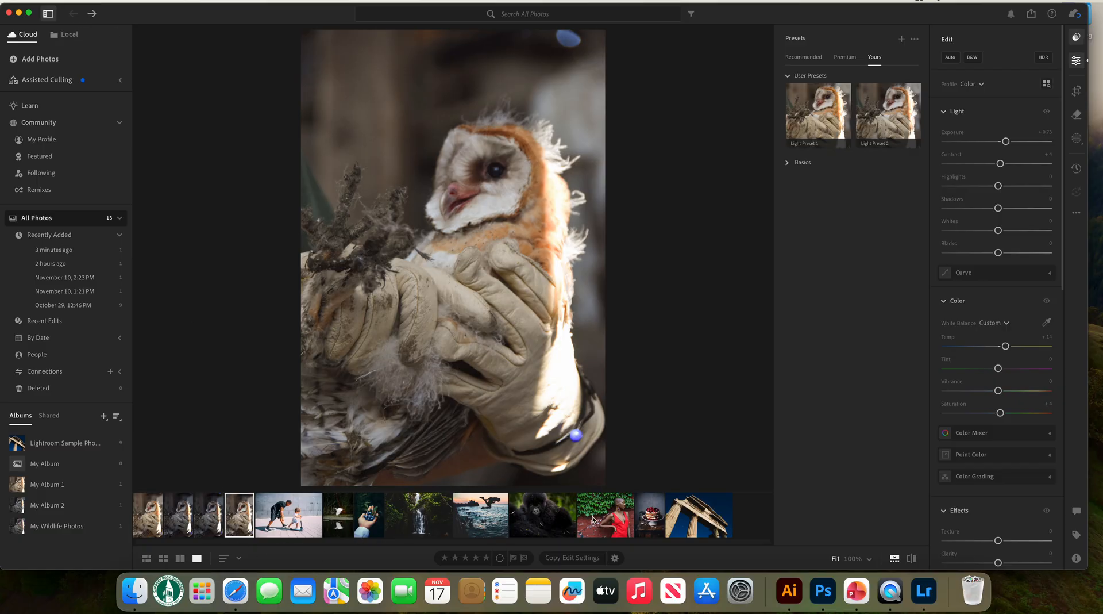
{"action": "left_click", "coordinate": [351, 520]}
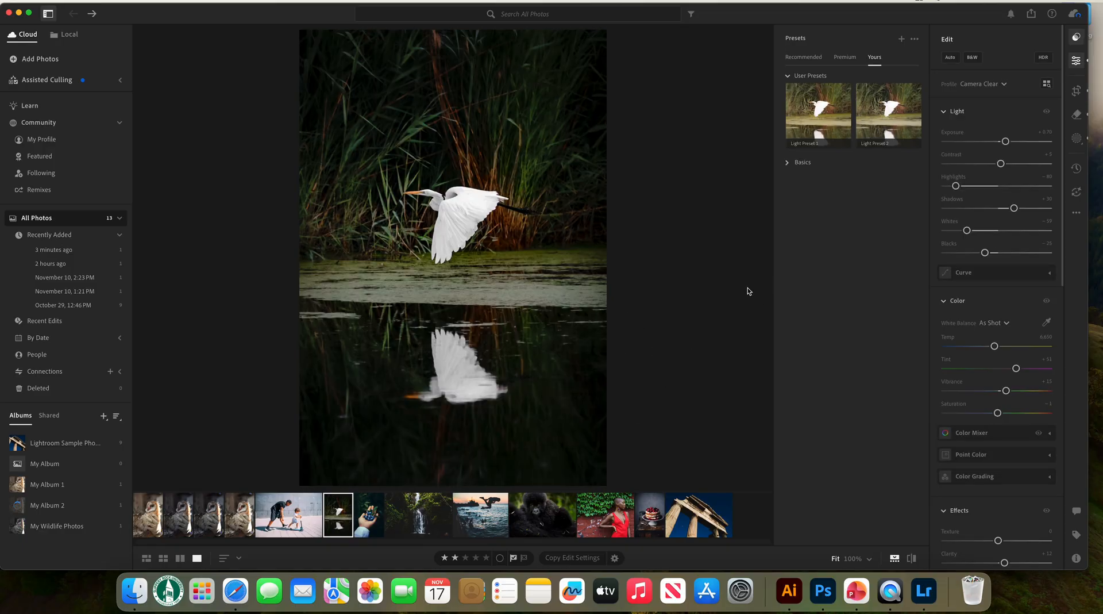
{"action": "left_click", "coordinate": [896, 123]}
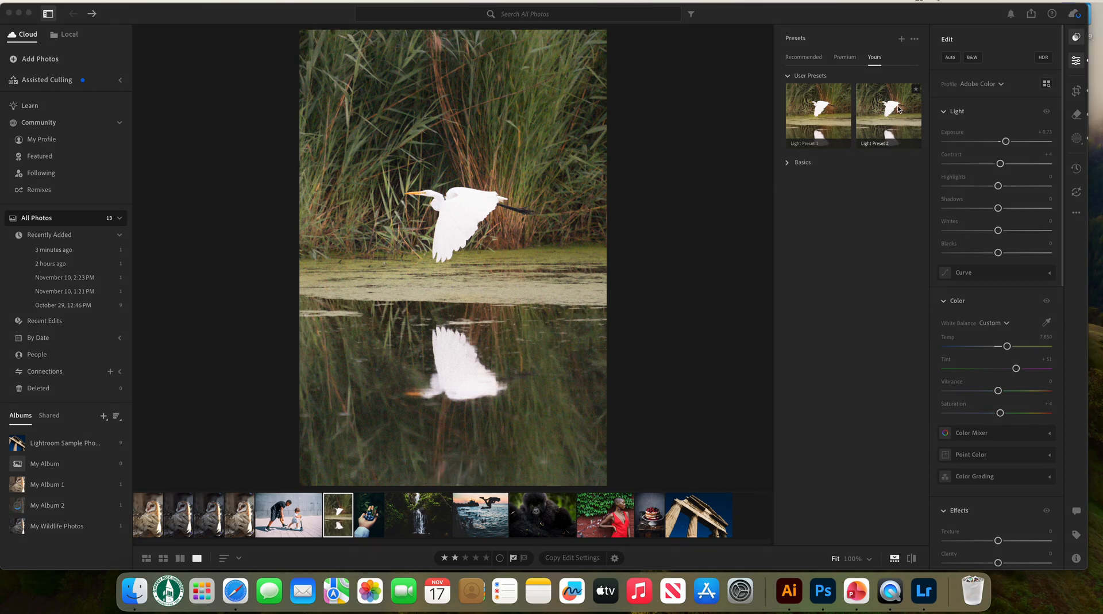
{"action": "left_click", "coordinate": [900, 109]}
{"action": "left_click", "coordinate": [628, 344]}
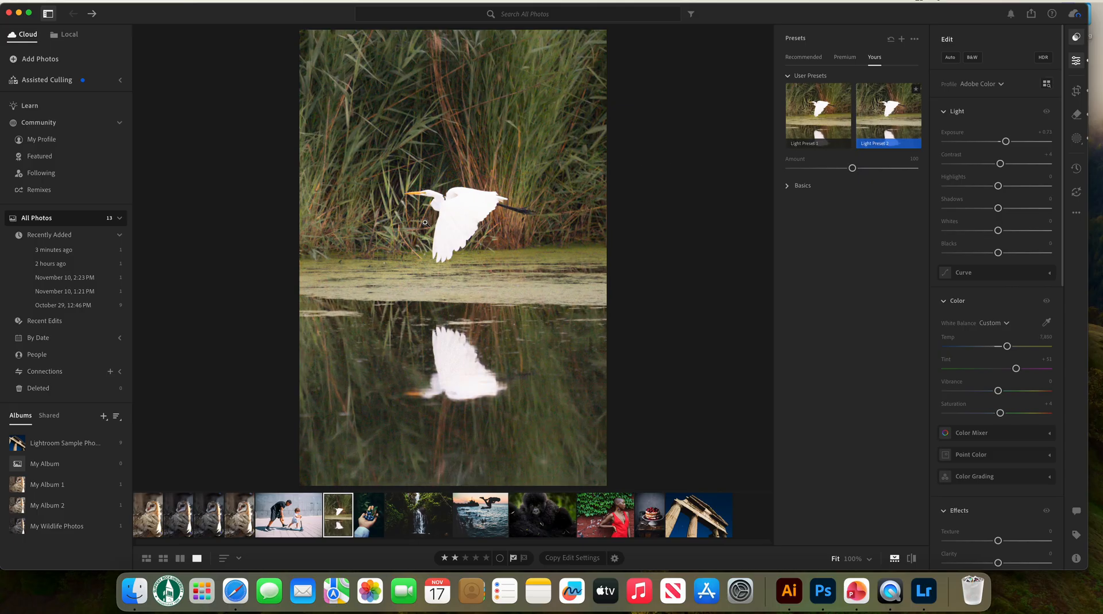
{"action": "left_click_drag", "start_coordinate": [1007, 142], "coordinate": [1002, 164]}
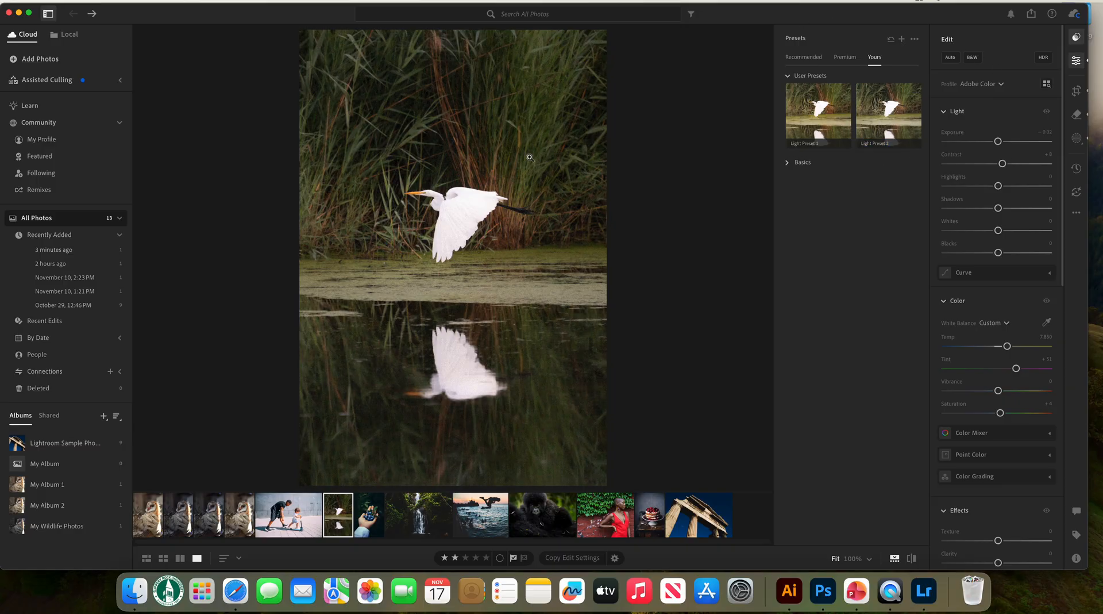